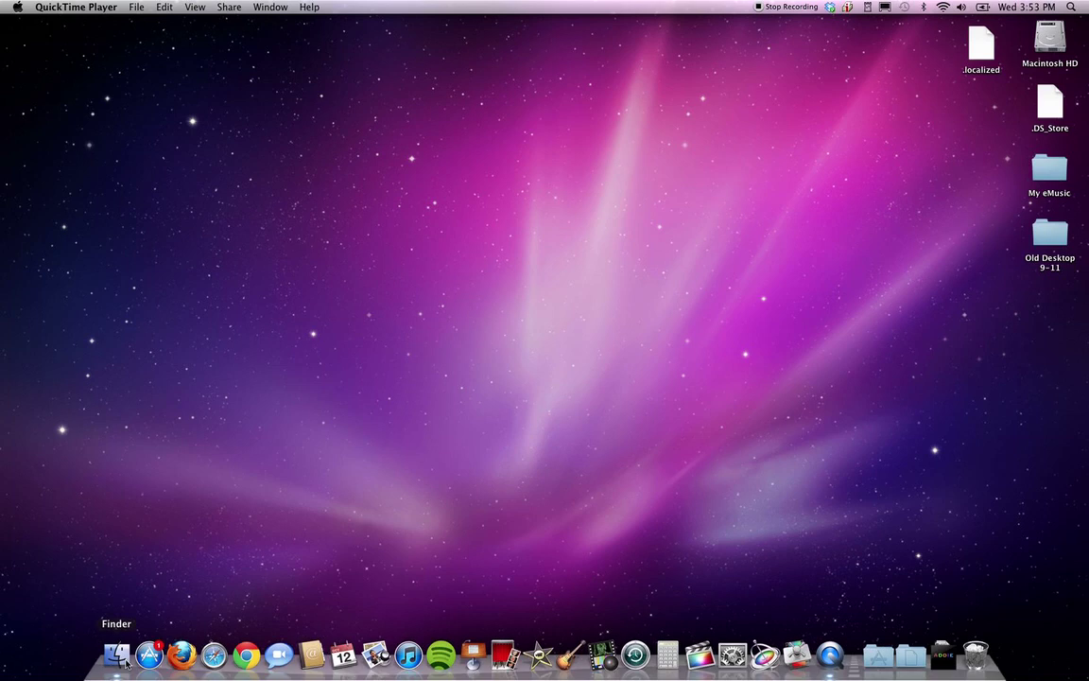
Open Safari from the Applications folder in a Finder window
{"action": "left_click", "coordinate": [117, 654]}
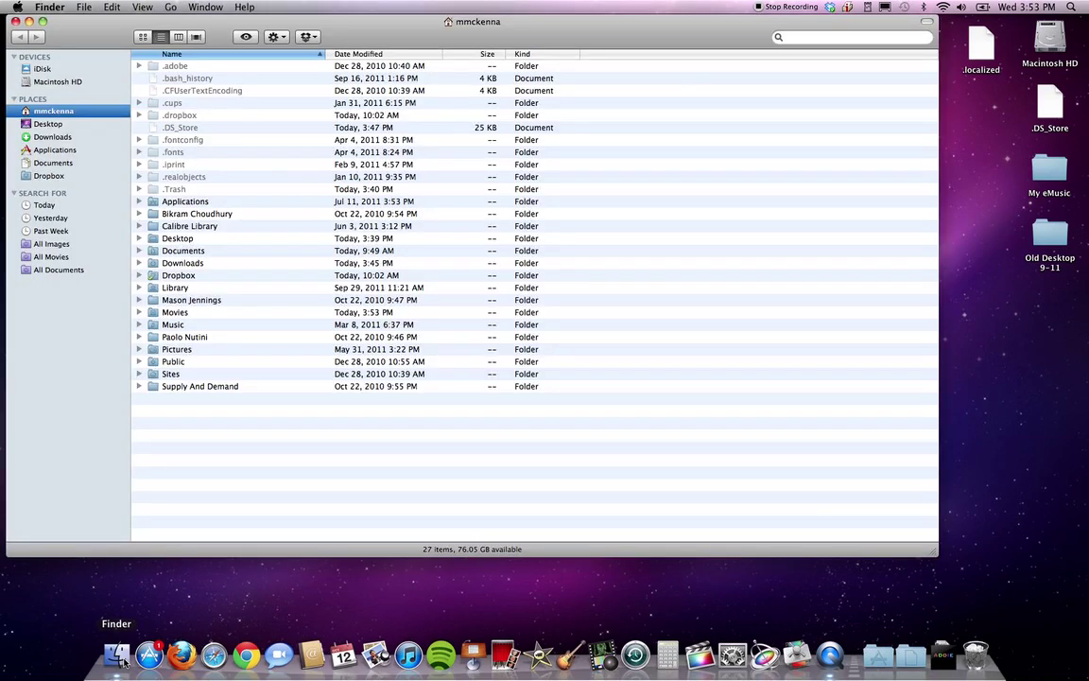
{"action": "left_click", "coordinate": [48, 149]}
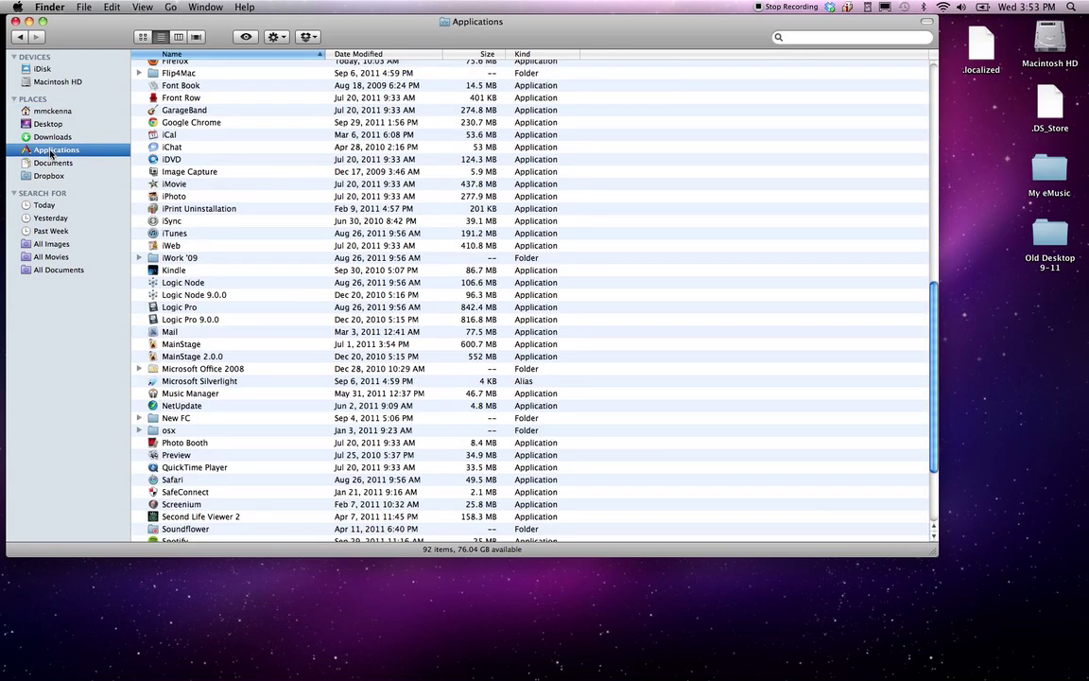
{"action": "double_click", "coordinate": [171, 481]}
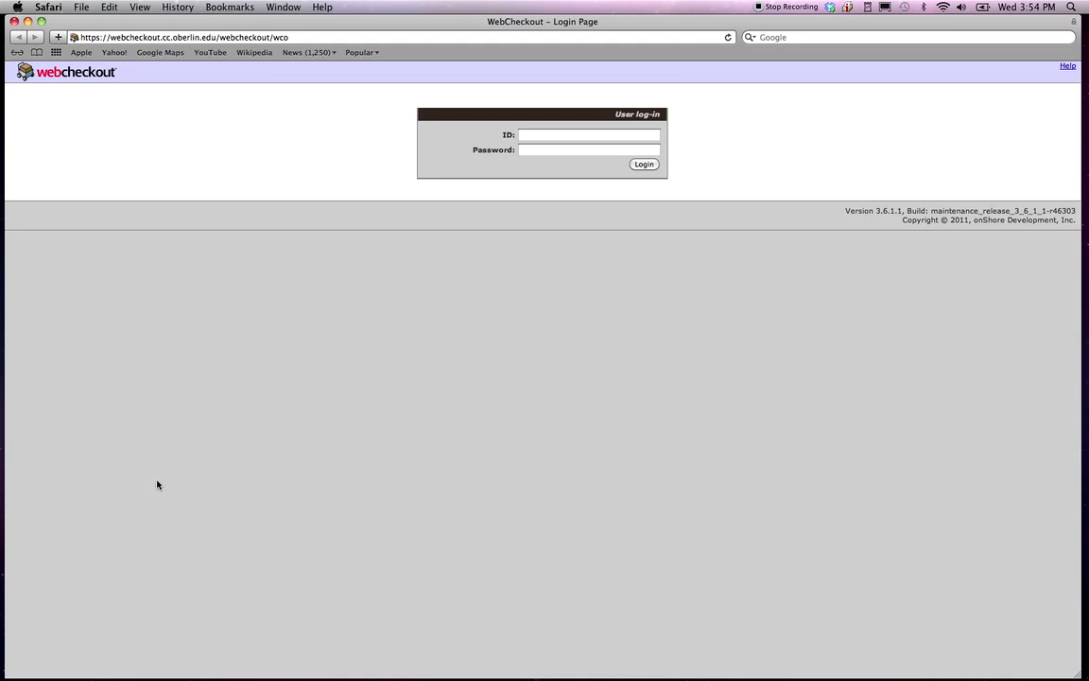
{"action": "left_click", "coordinate": [311, 37]}
{"action": "key", "text": "super+a"}
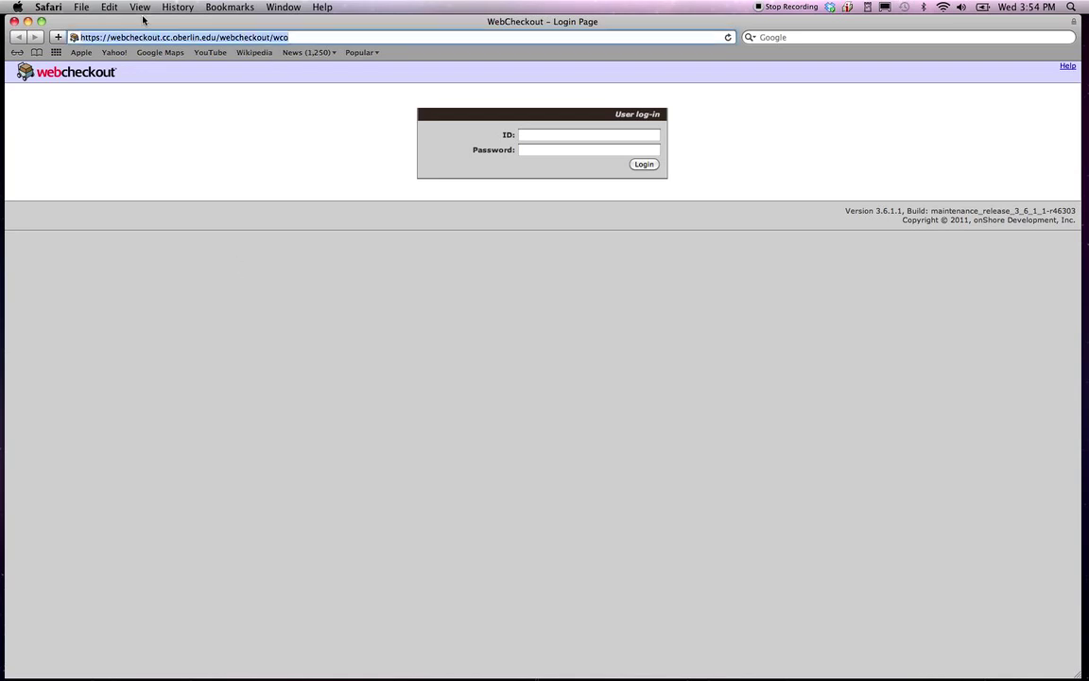
{"action": "type", "text": "www.youtube.com/"}
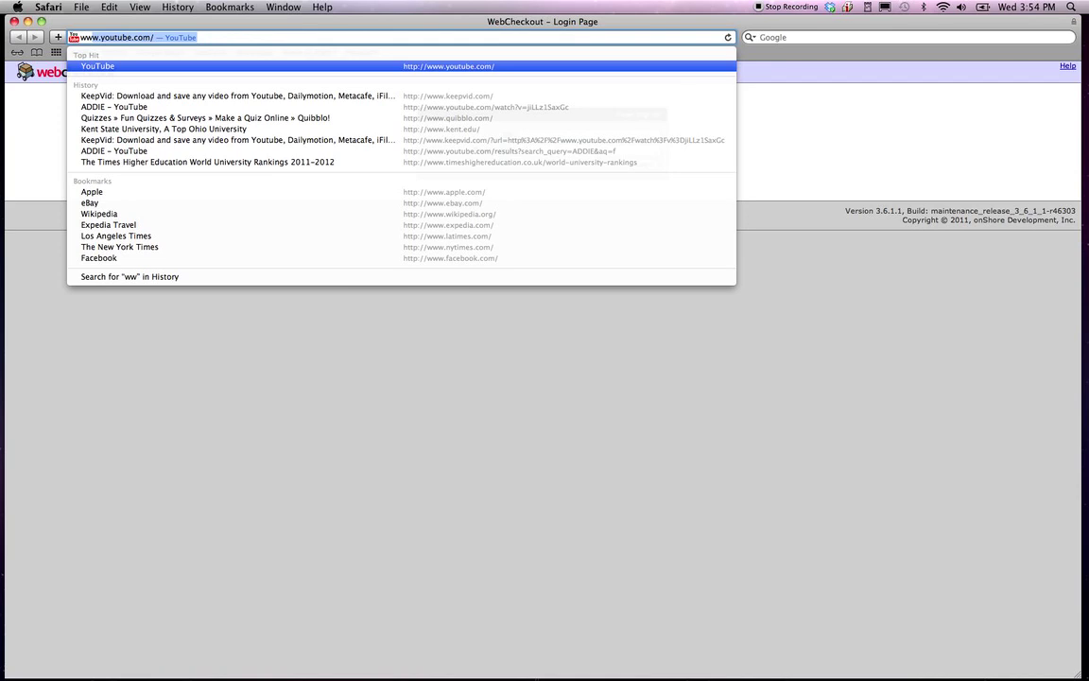
{"action": "key", "text": "Return"}
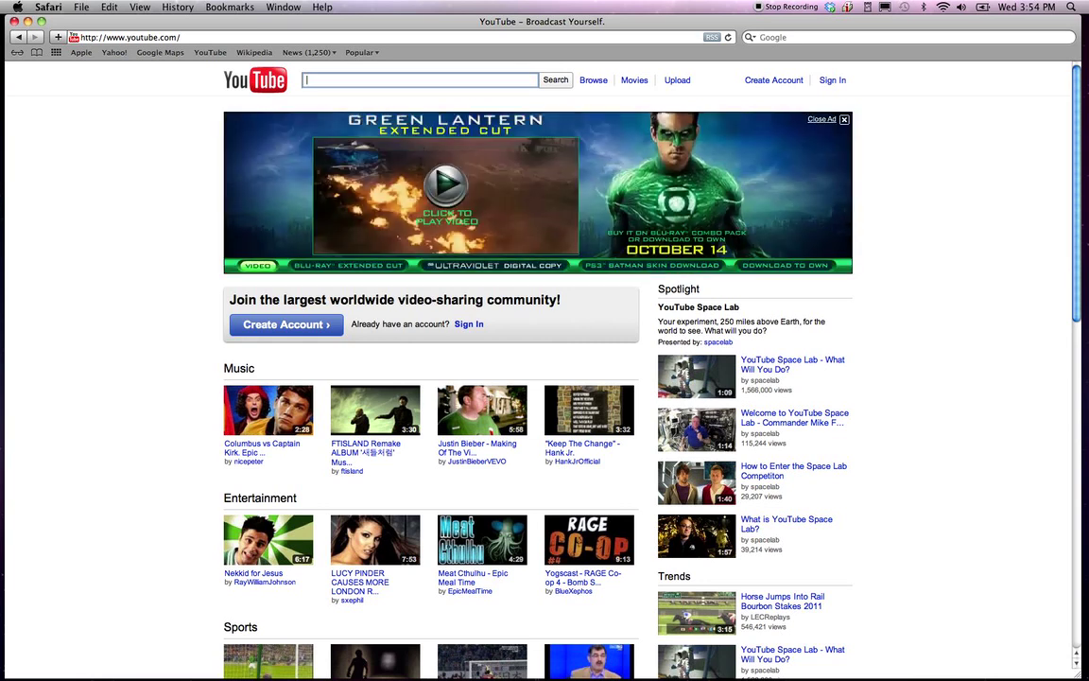
{"action": "type", "text": "addie"}
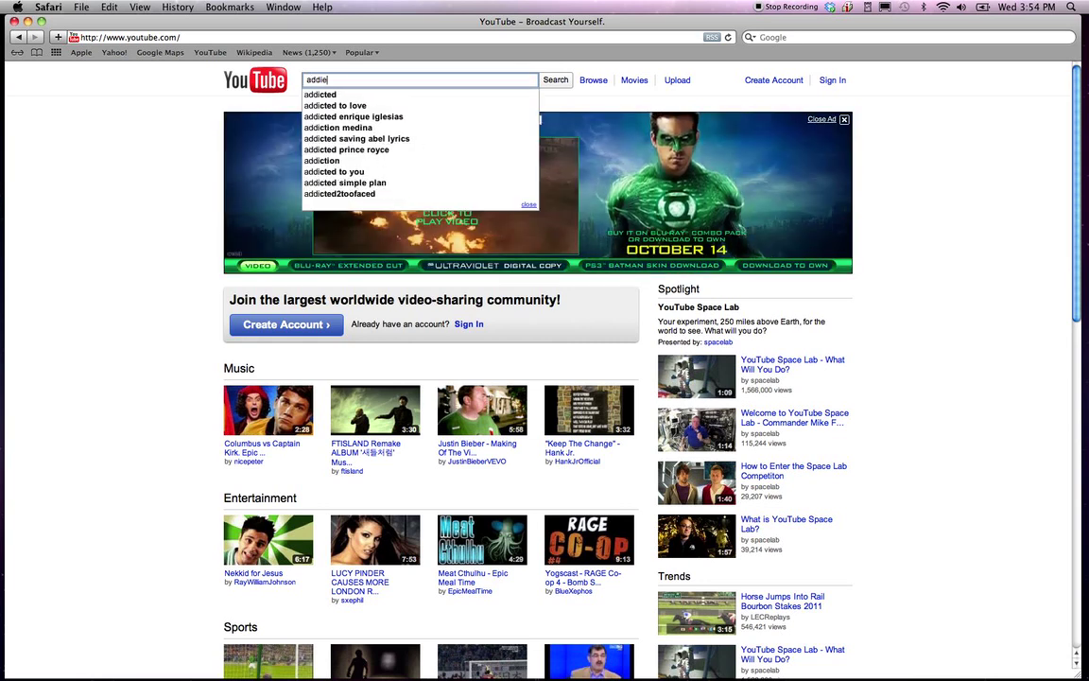
{"action": "key", "text": "Return"}
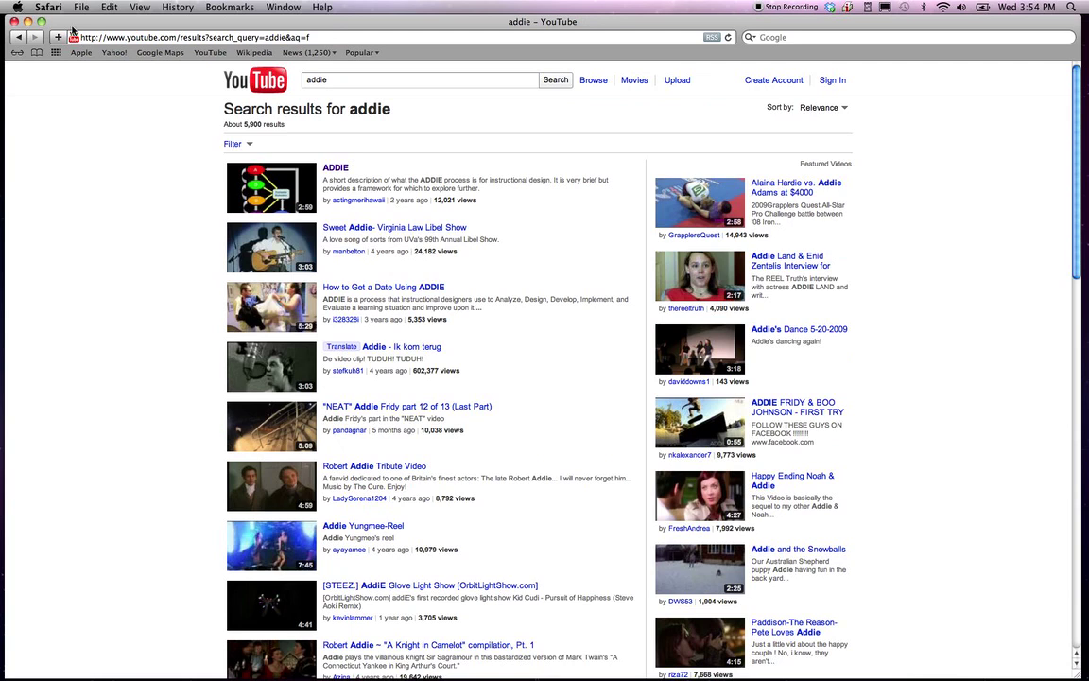
Open and pause the ADDIE video, copy its page URL, and start a new browser tab
{"action": "left_click", "coordinate": [317, 165]}
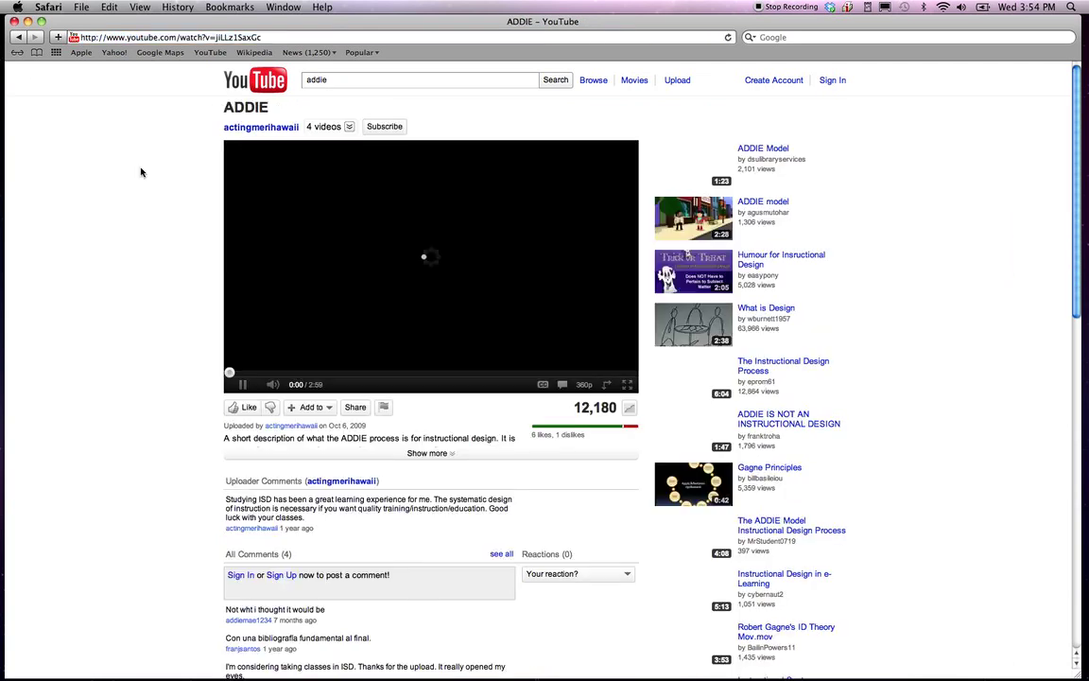
{"action": "left_click", "coordinate": [243, 385]}
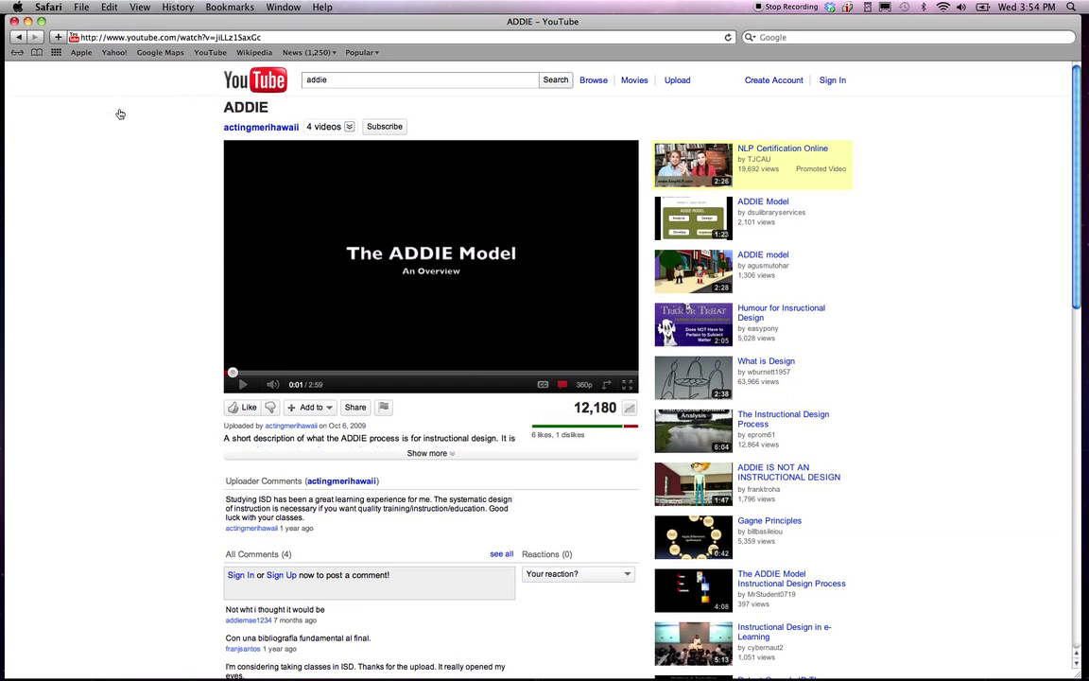
{"action": "left_click", "coordinate": [138, 57]}
{"action": "left_click_drag", "start_coordinate": [263, 37], "coordinate": [71, 37]}
{"action": "key", "text": "super+c"}
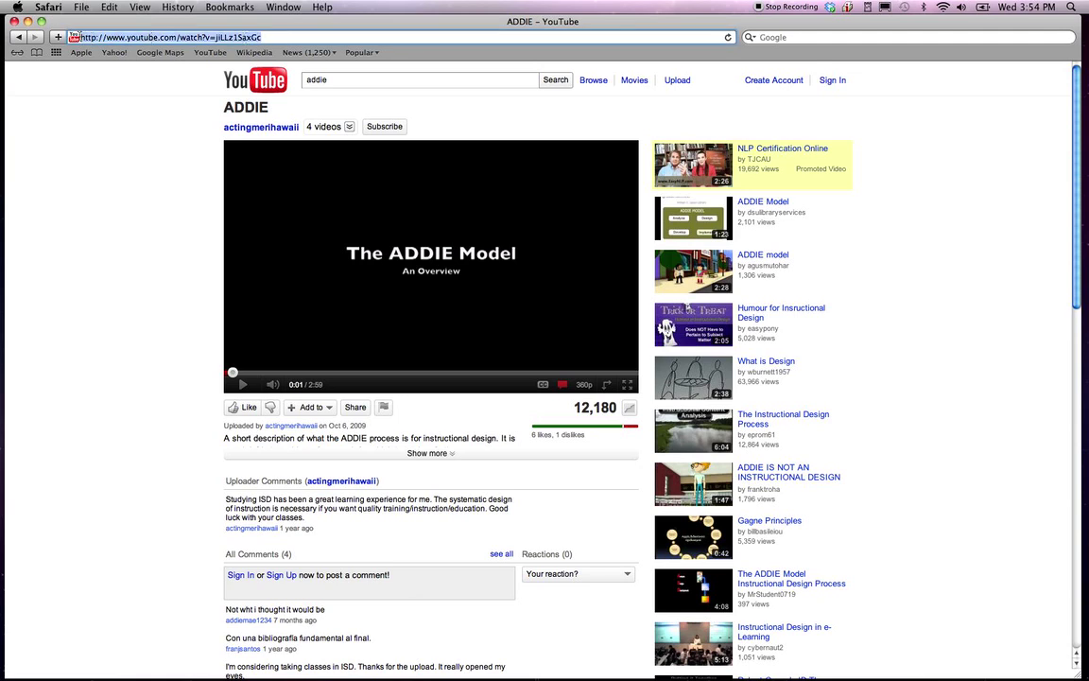
{"action": "left_click", "coordinate": [111, 8]}
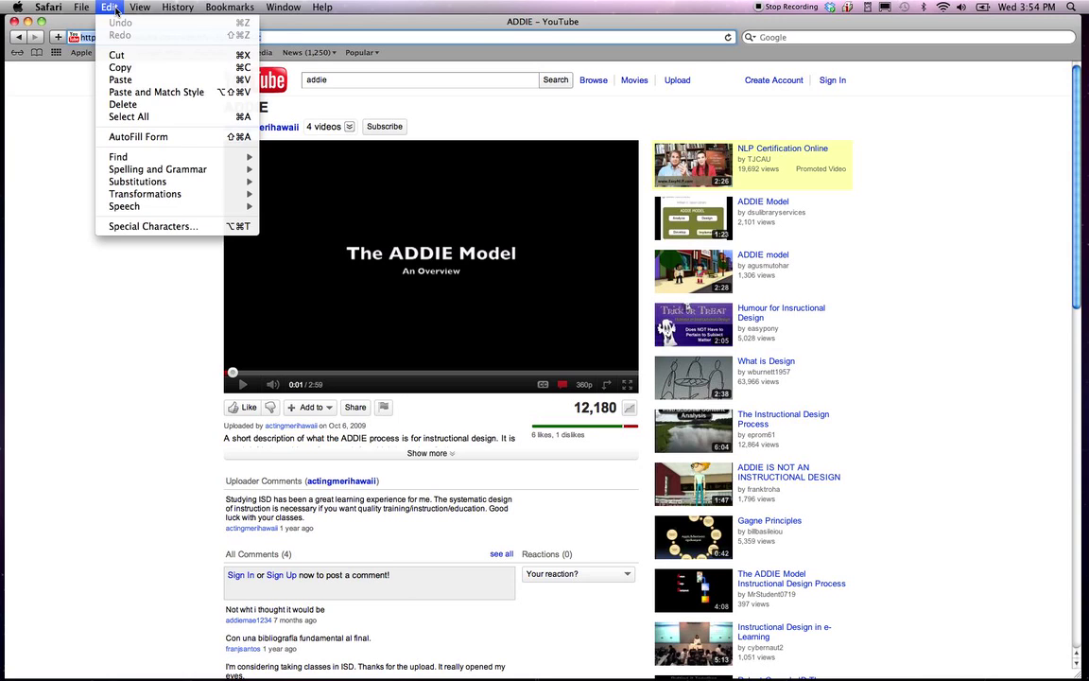
{"action": "left_click", "coordinate": [121, 67]}
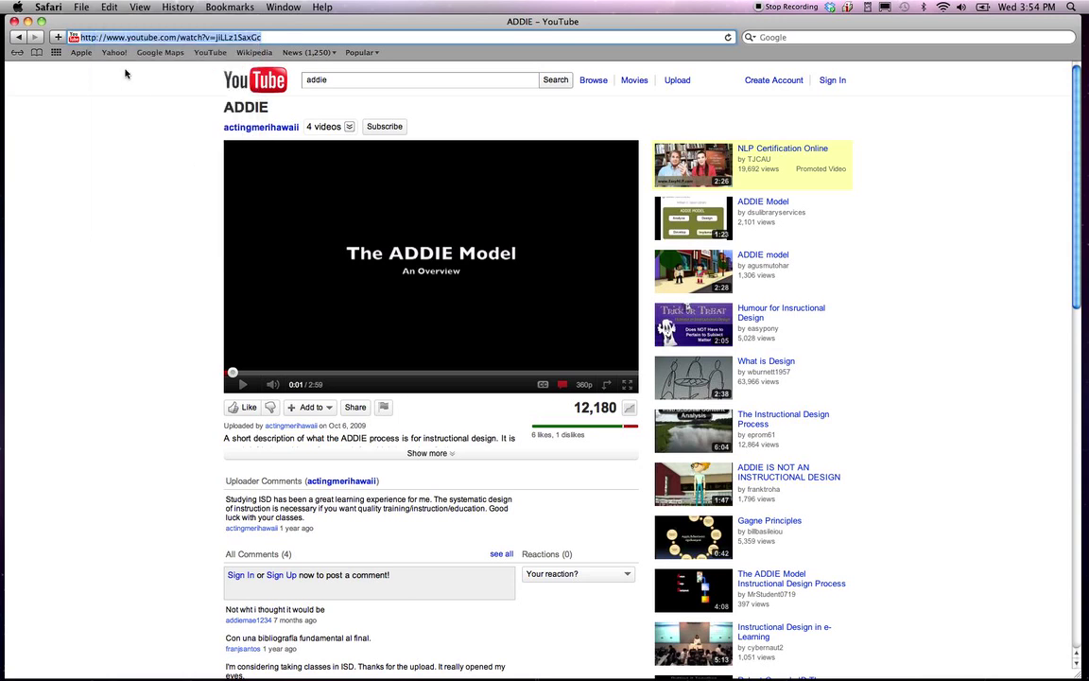
{"action": "left_click", "coordinate": [82, 8]}
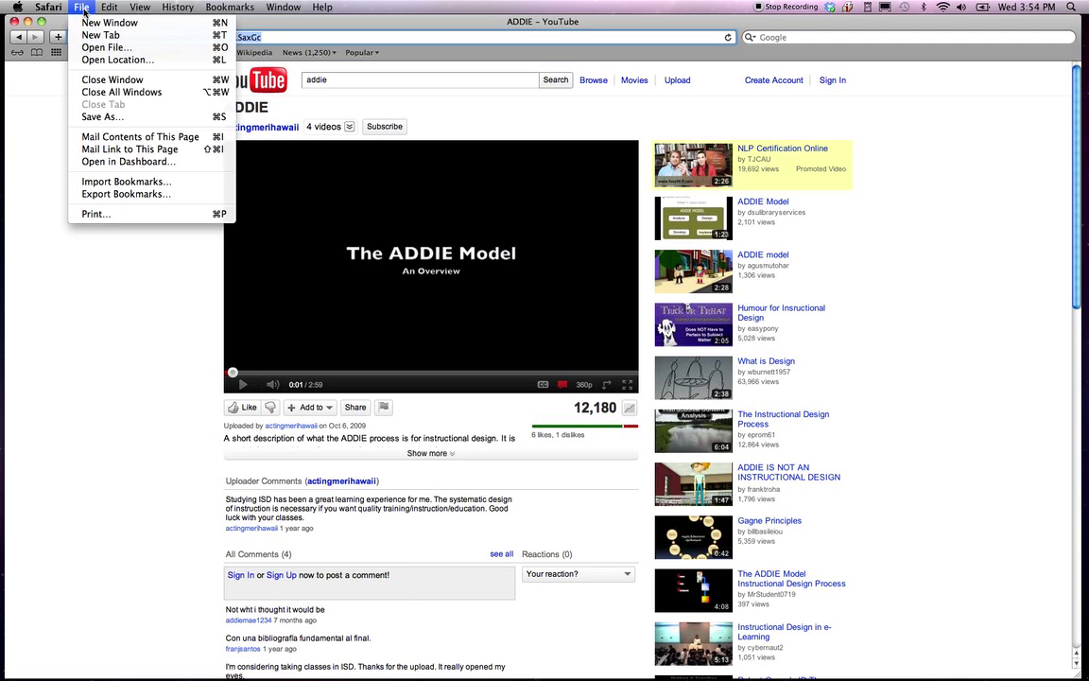
{"action": "left_click", "coordinate": [84, 35]}
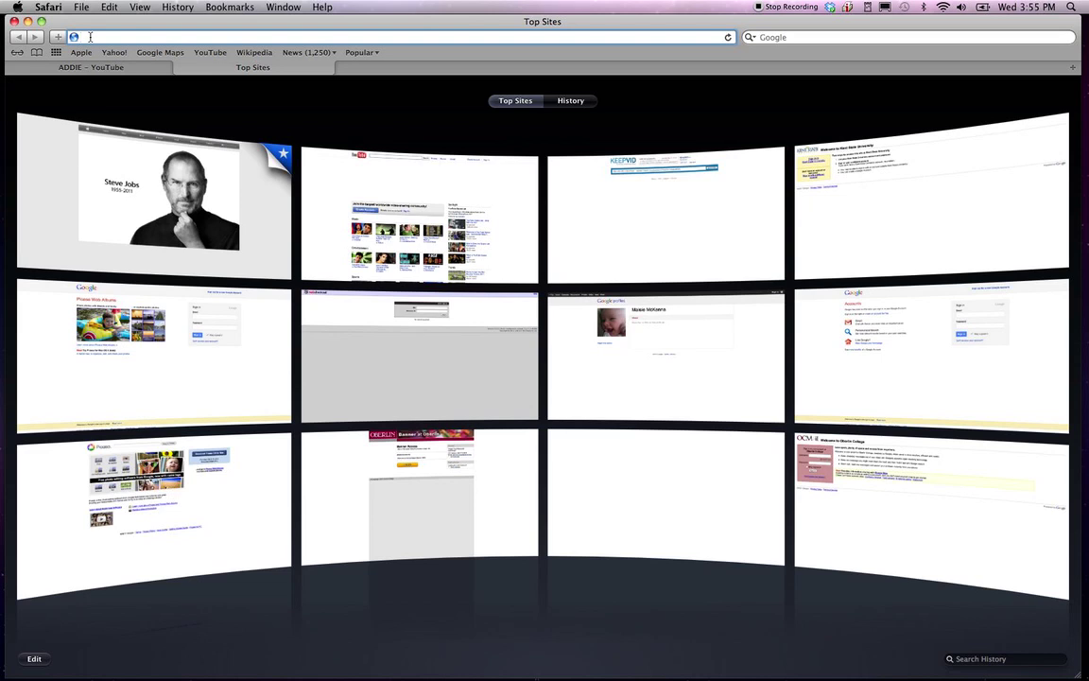
{"action": "type", "text": "www."}
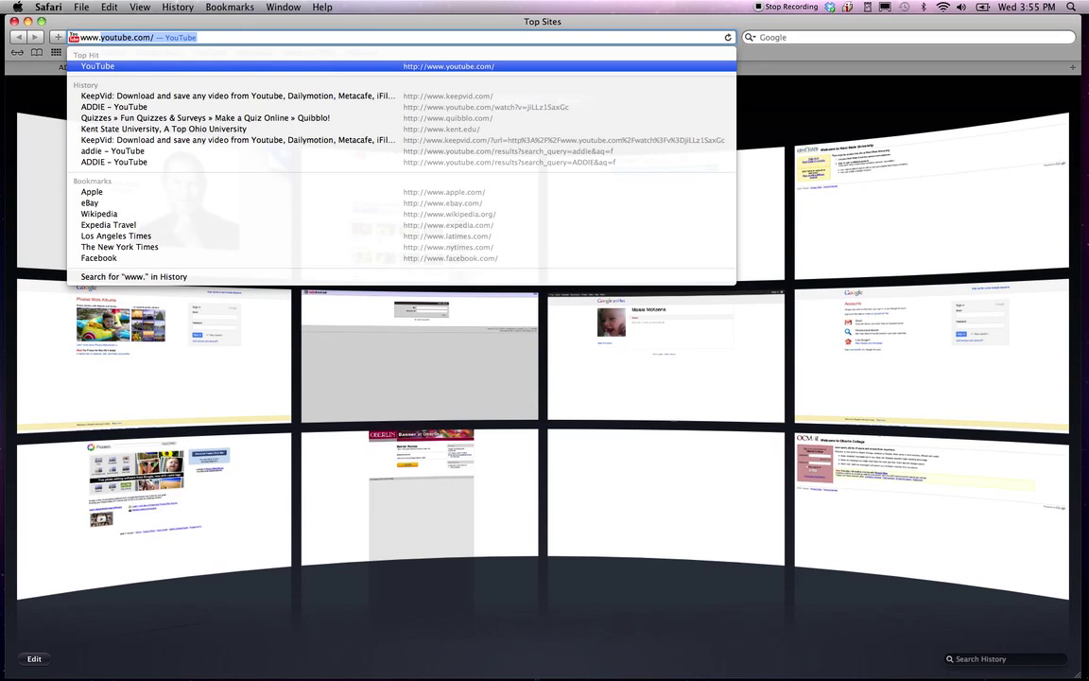
{"action": "type", "text": "kee"}
{"action": "key", "text": "Return"}
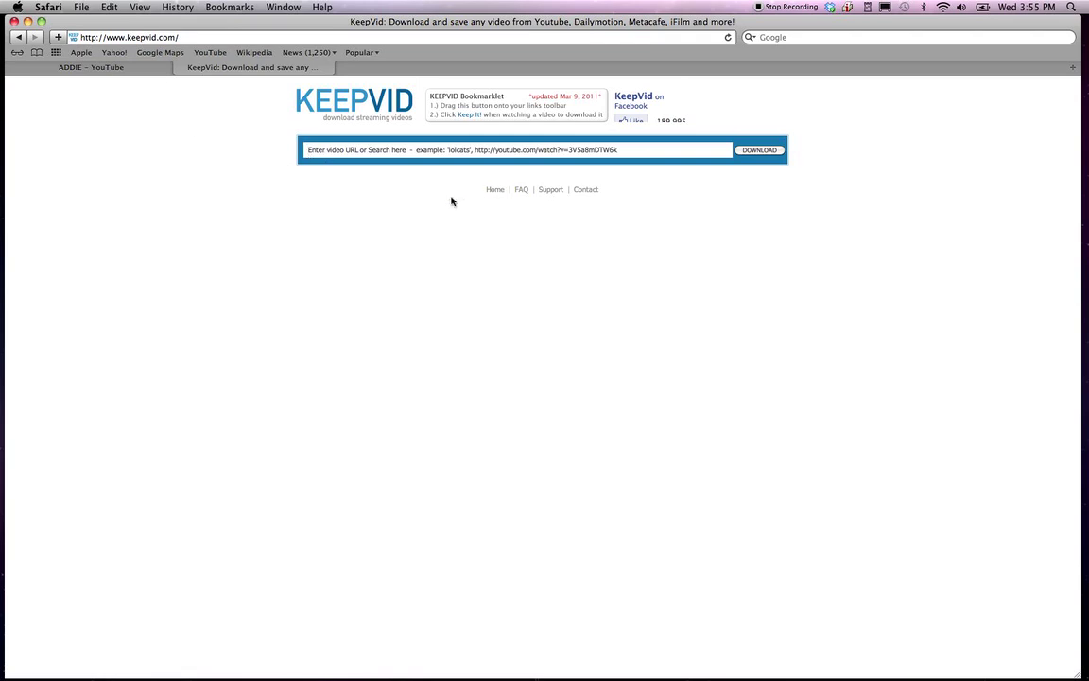
{"action": "left_click", "coordinate": [337, 150]}
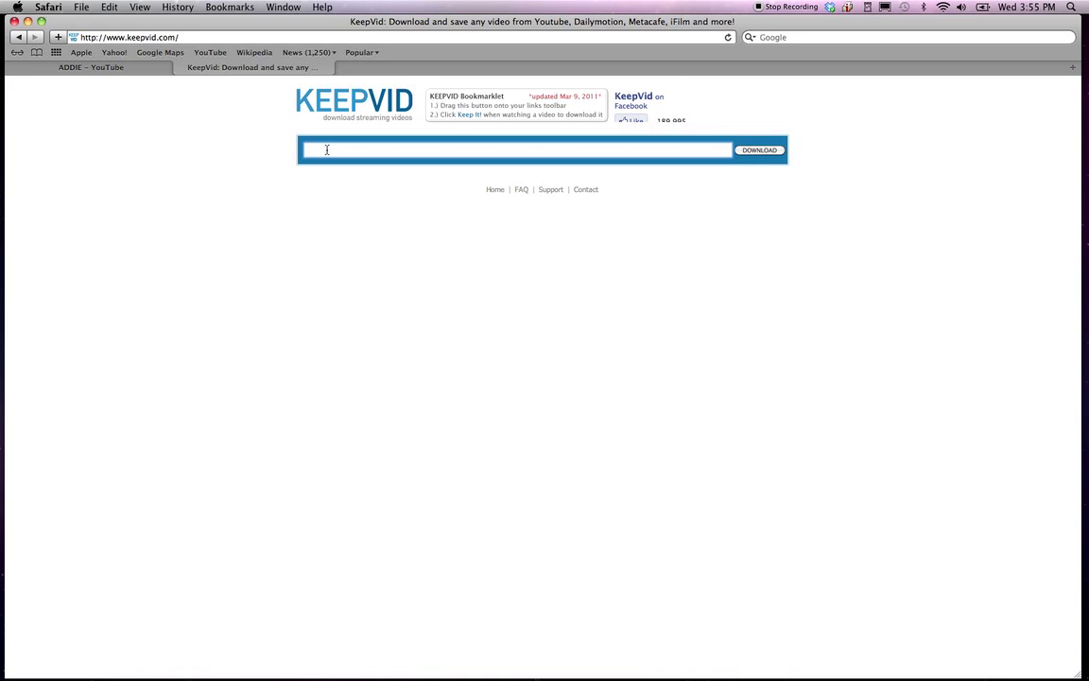
{"action": "left_click", "coordinate": [107, 8]}
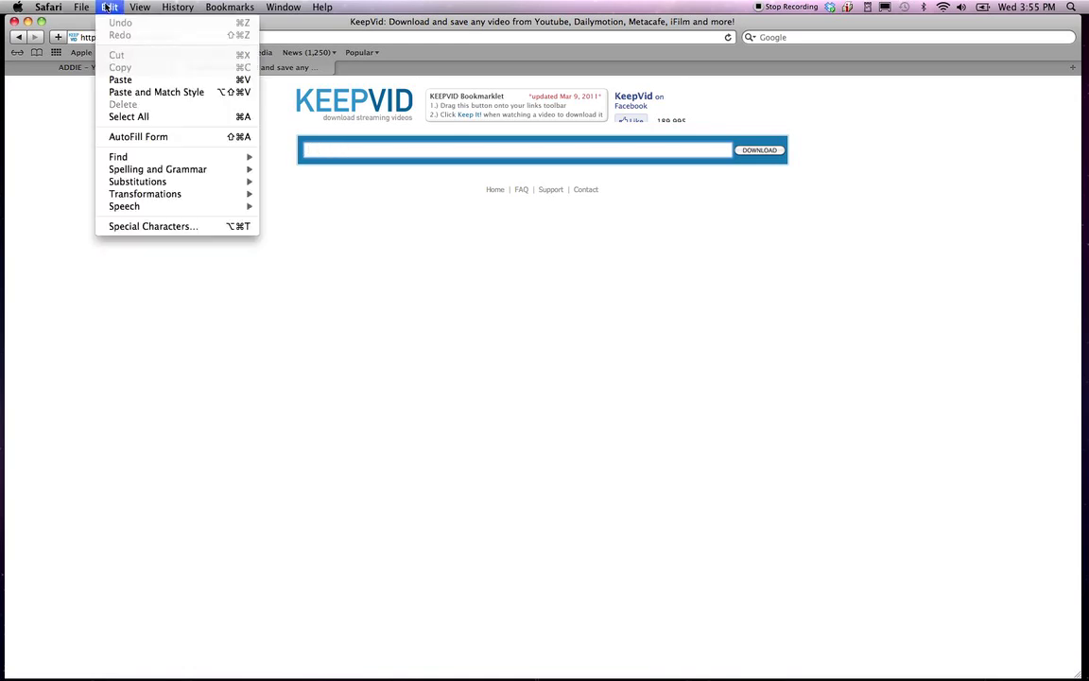
{"action": "left_click", "coordinate": [119, 79]}
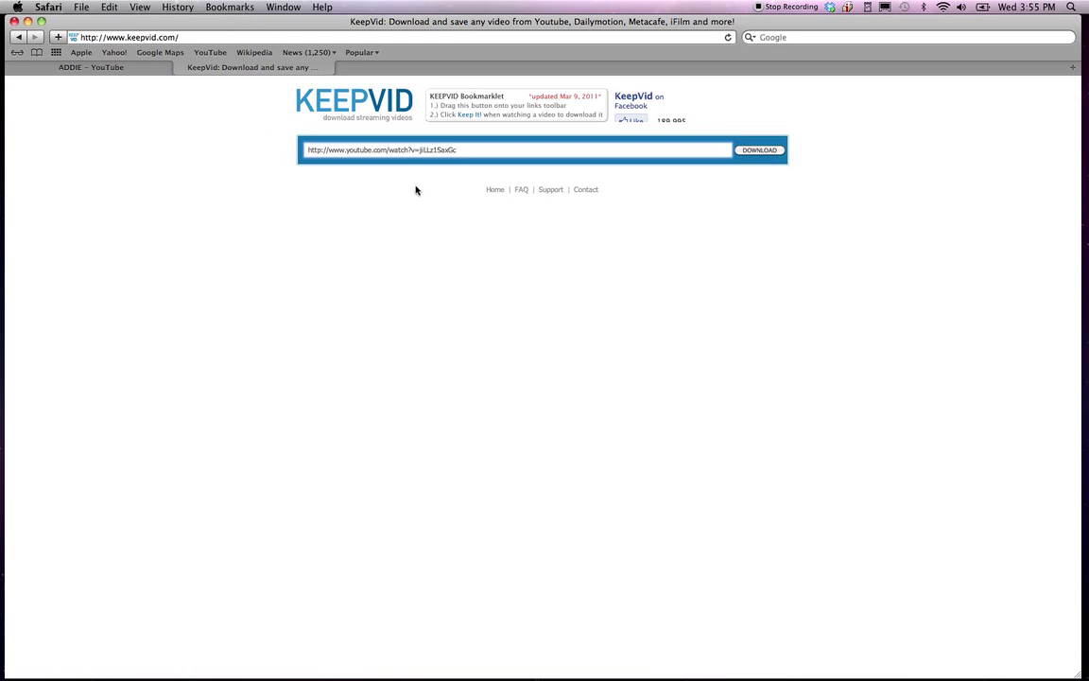
{"action": "left_click", "coordinate": [763, 150]}
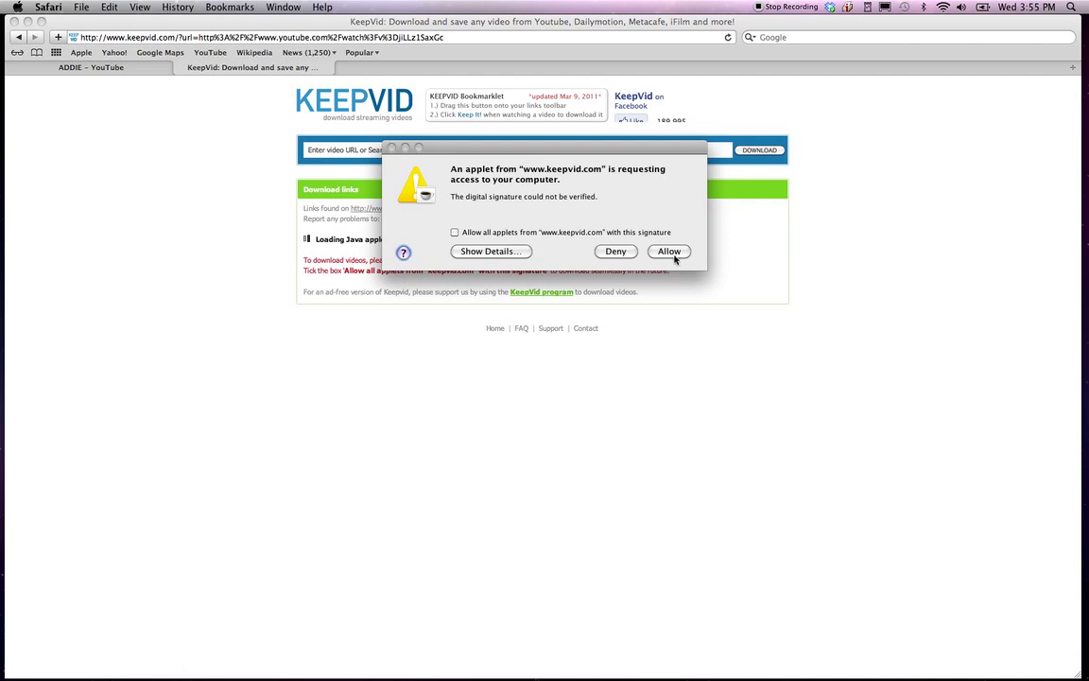
Allow the KeepVid applet access, then download the ADDIE video as MP4
{"action": "left_click", "coordinate": [672, 251]}
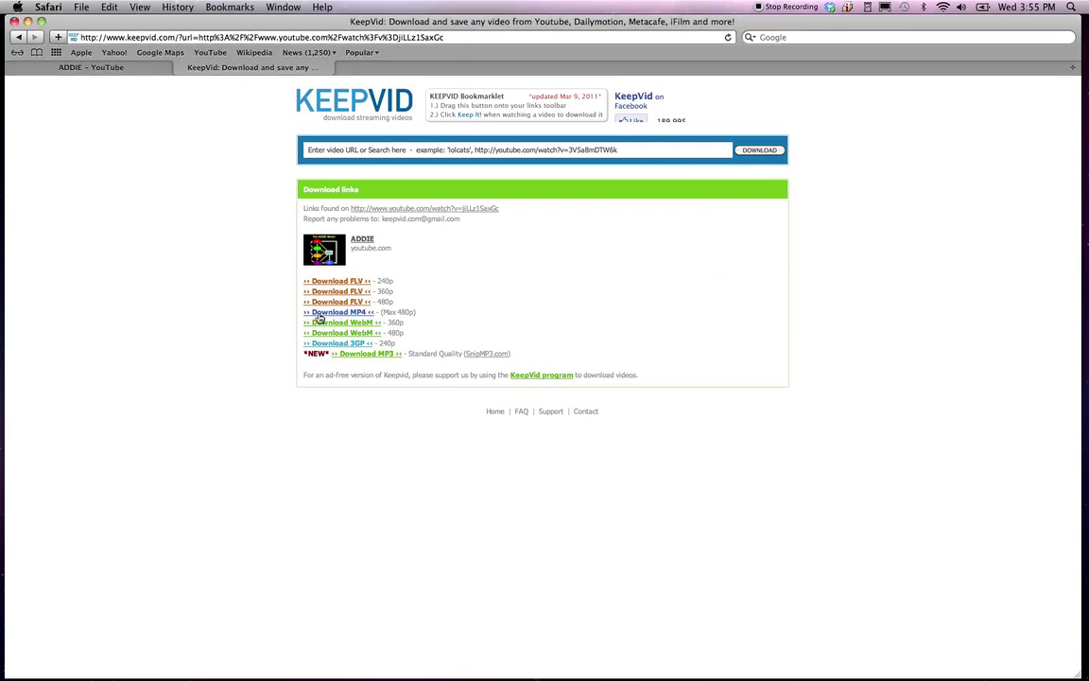
{"action": "left_click", "coordinate": [318, 315]}
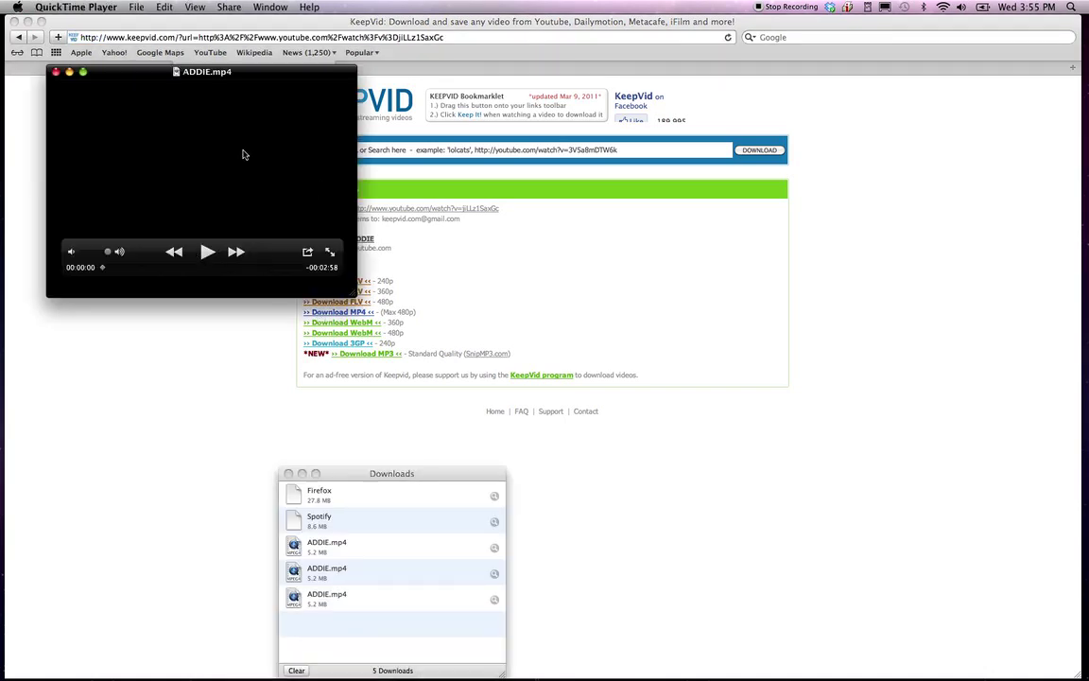
Close the ADDIE.mp4 QuickTime window, hide Safari and close Finder to reveal the desktop
{"action": "left_click", "coordinate": [55, 73]}
{"action": "left_click", "coordinate": [202, 417]}
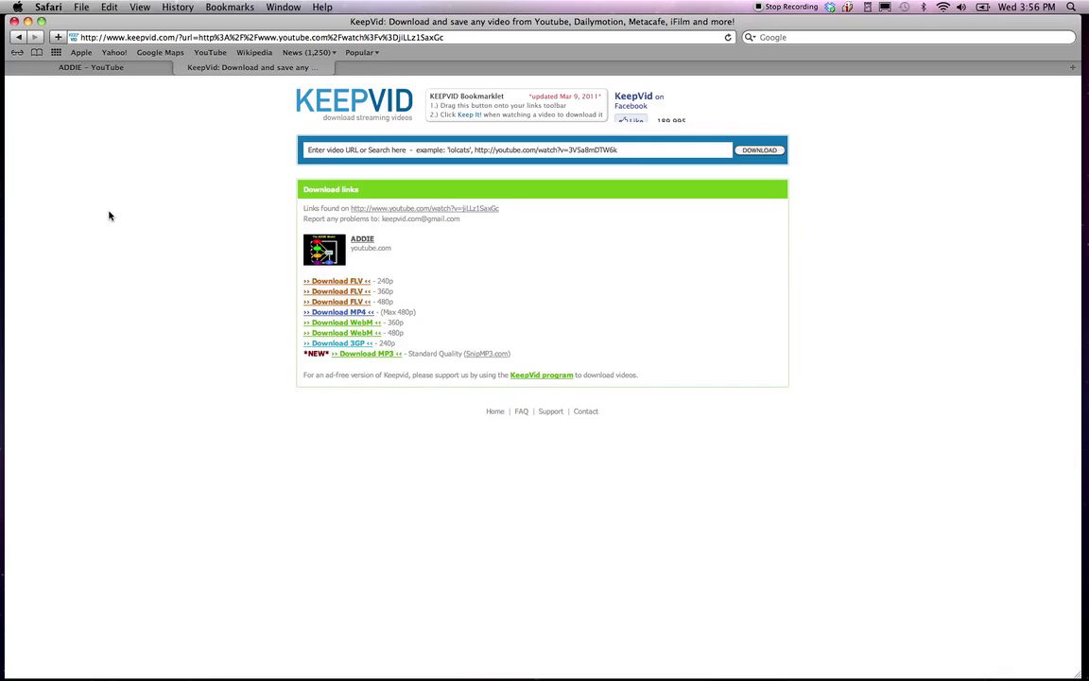
{"action": "key", "text": "super+h"}
{"action": "left_click", "coordinate": [14, 29]}
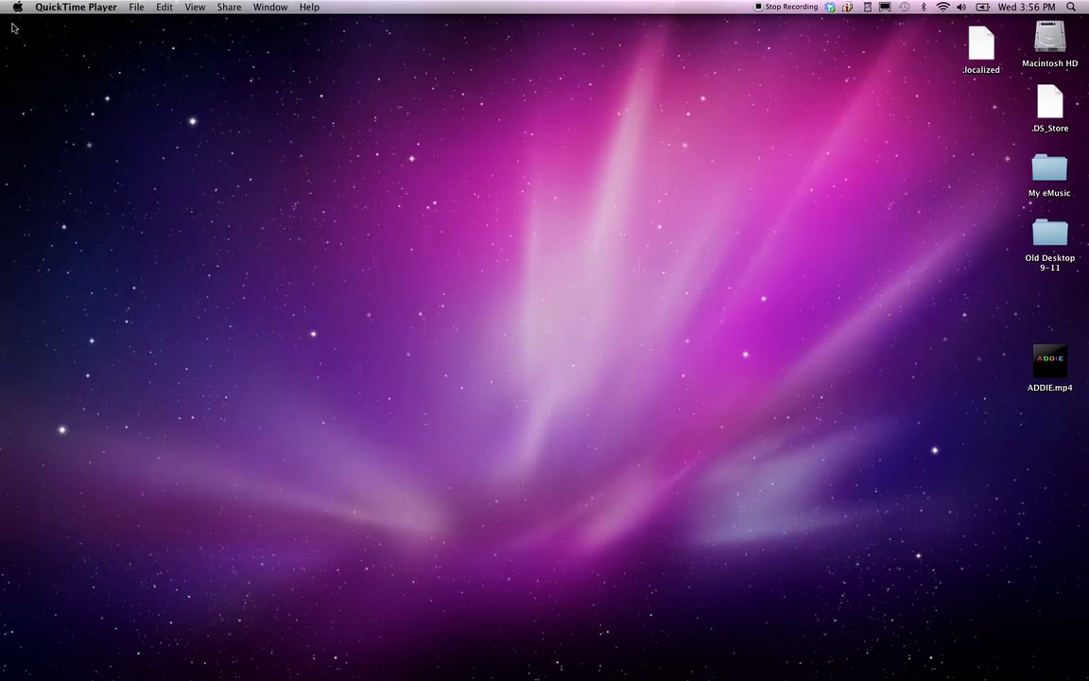
{"action": "left_click", "coordinate": [387, 175]}
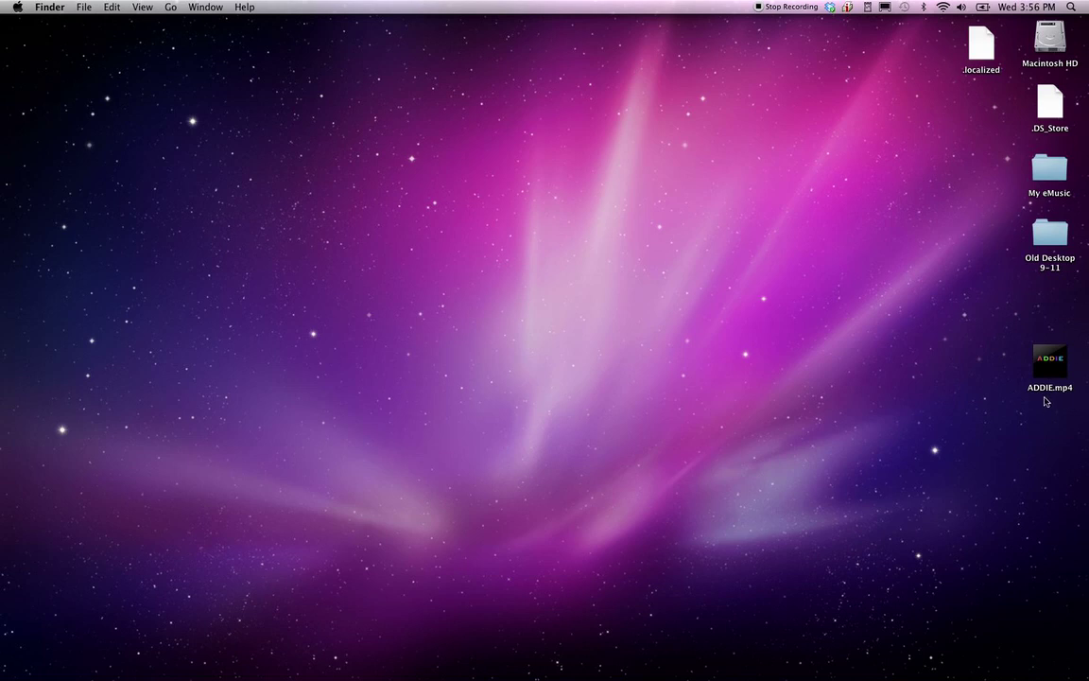
{"action": "mouse_move", "coordinate": [101, 675]}
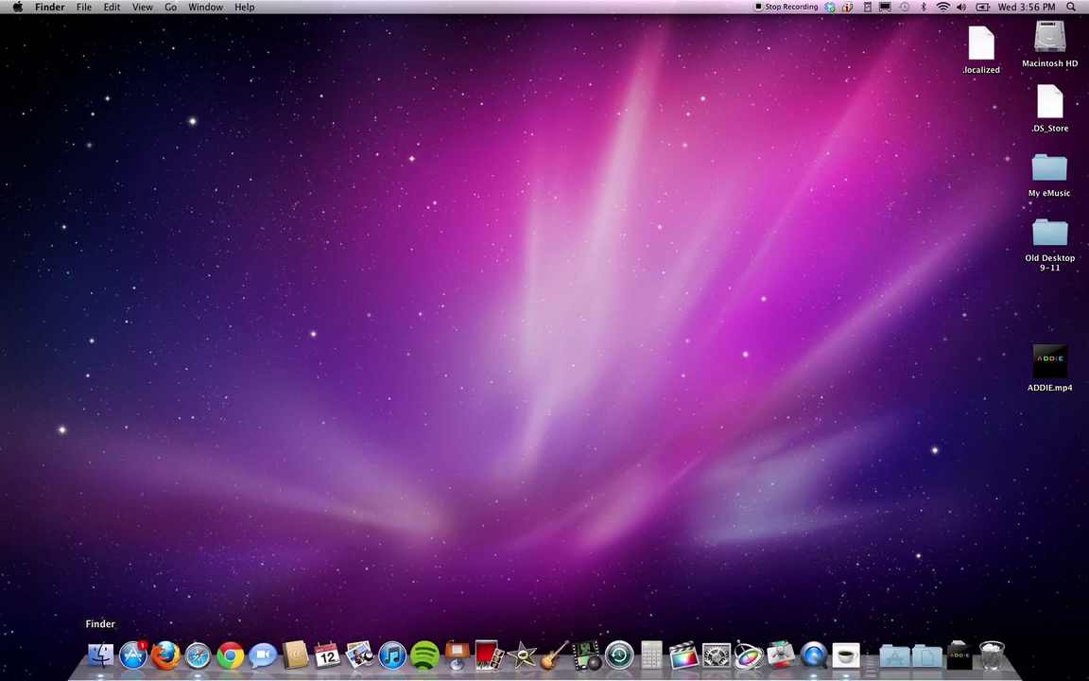
Launch Keynote from the Applications > iWork '09 folder
{"action": "left_click", "coordinate": [101, 661]}
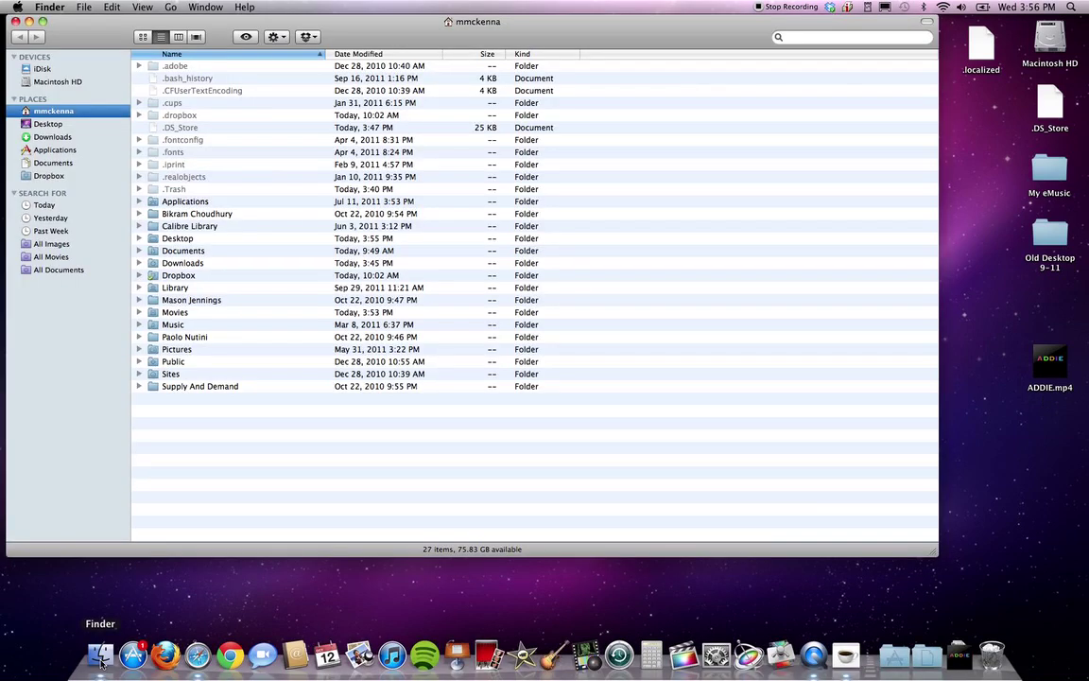
{"action": "left_click", "coordinate": [50, 148]}
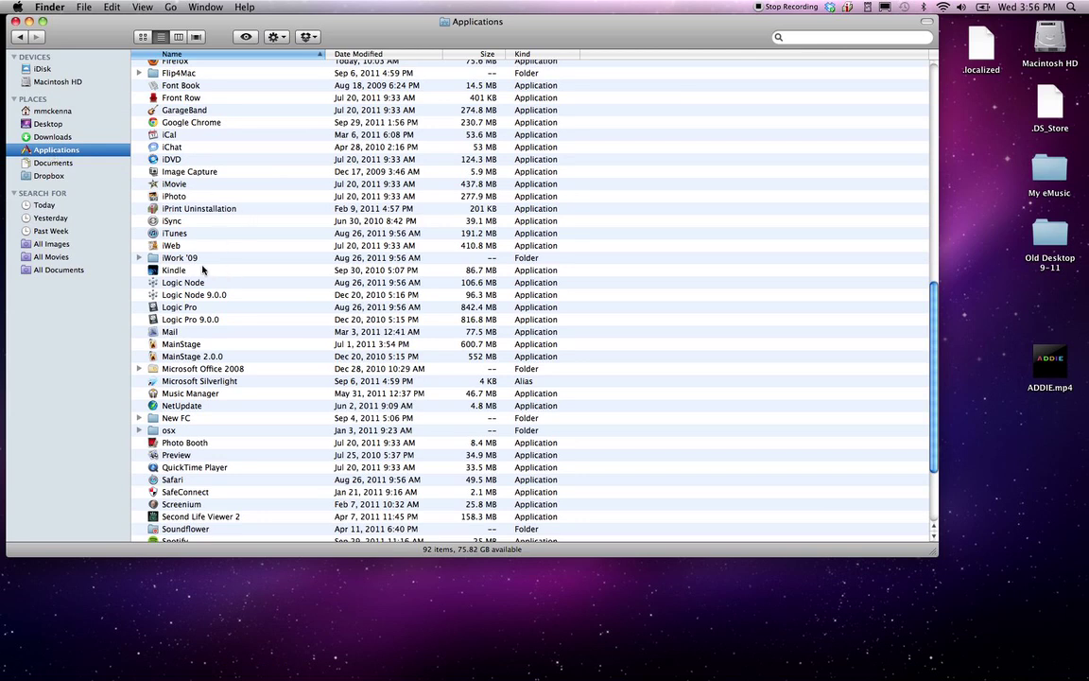
{"action": "left_click", "coordinate": [152, 262]}
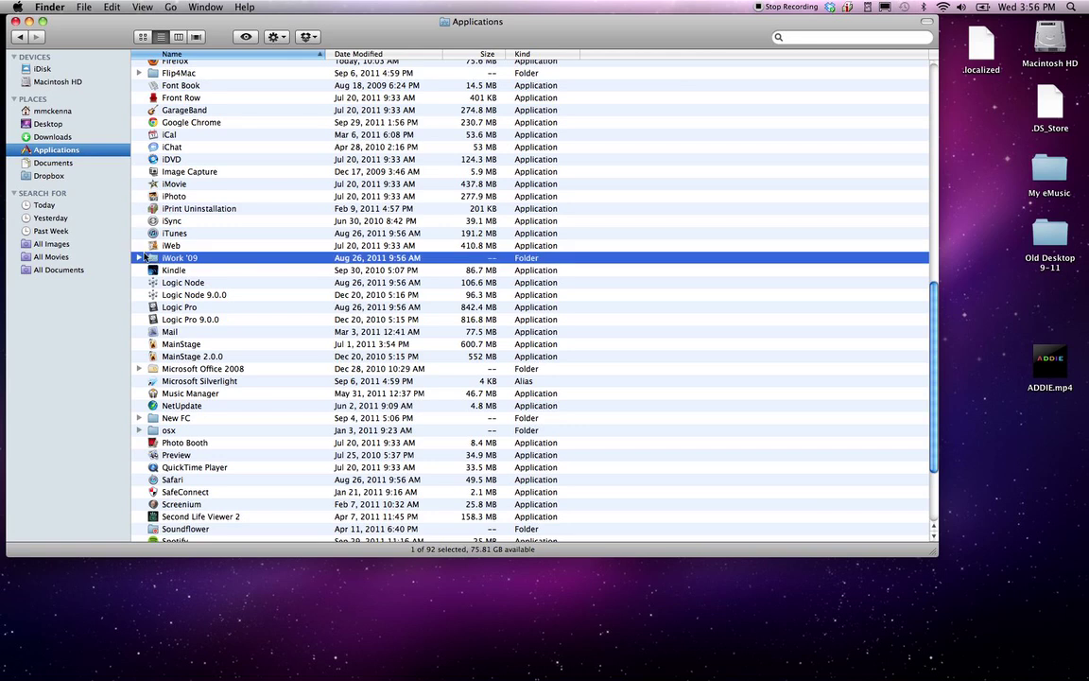
{"action": "double_click", "coordinate": [152, 262]}
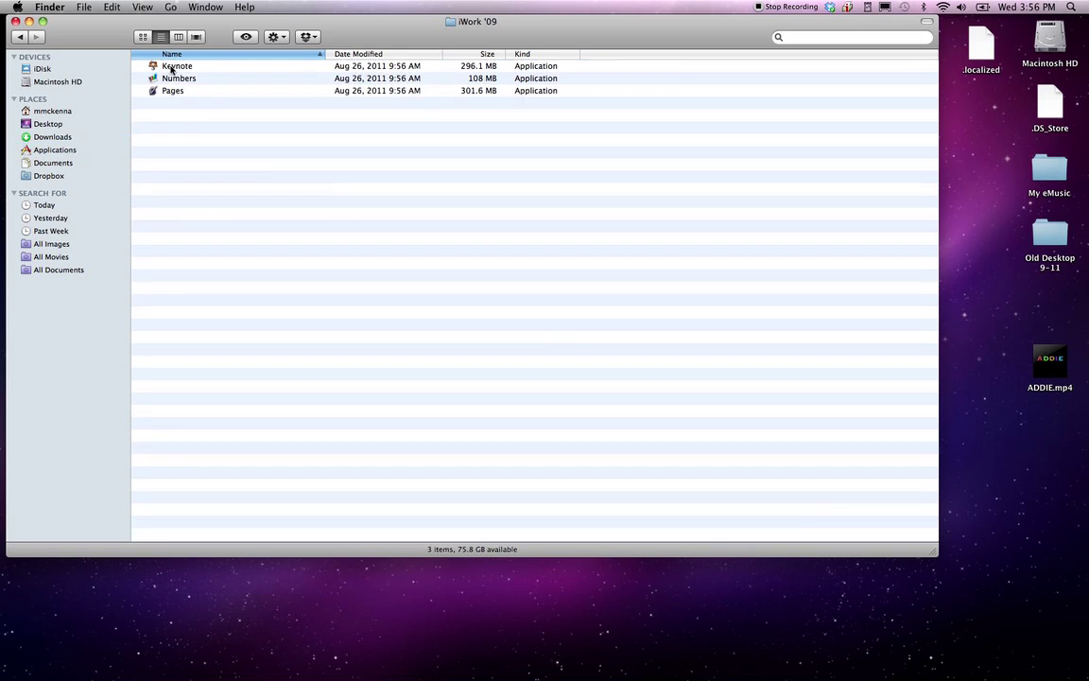
{"action": "left_click_drag", "start_coordinate": [156, 66], "coordinate": [171, 69]}
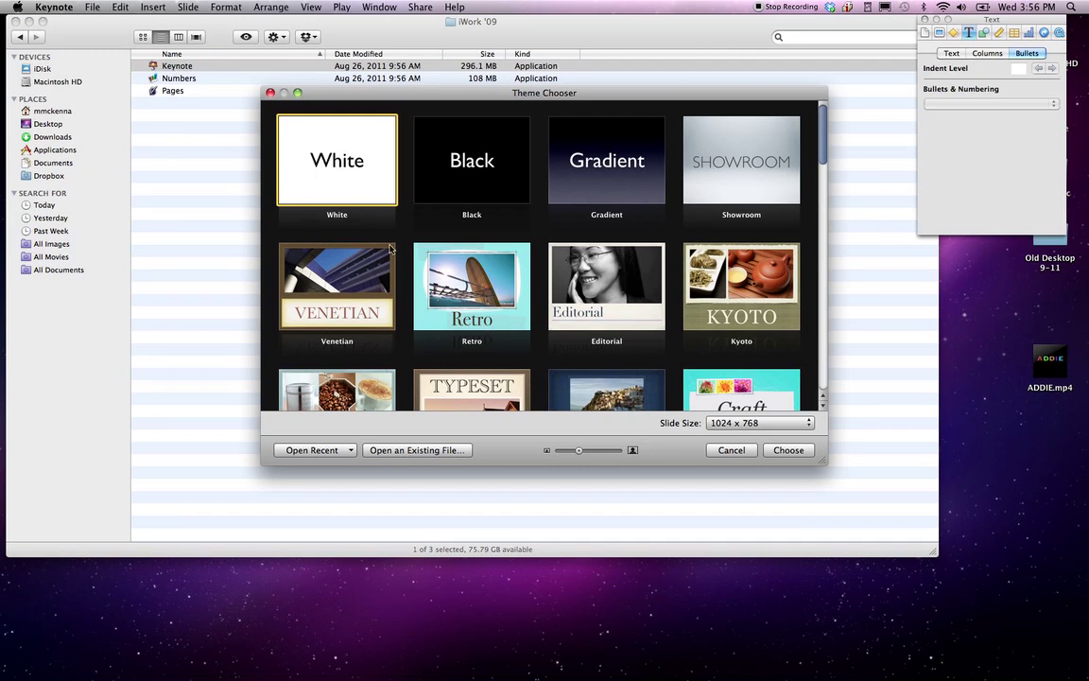
Create a White-theme presentation, minimize Finder, and move the Keynote window up-left
{"action": "left_click", "coordinate": [789, 452]}
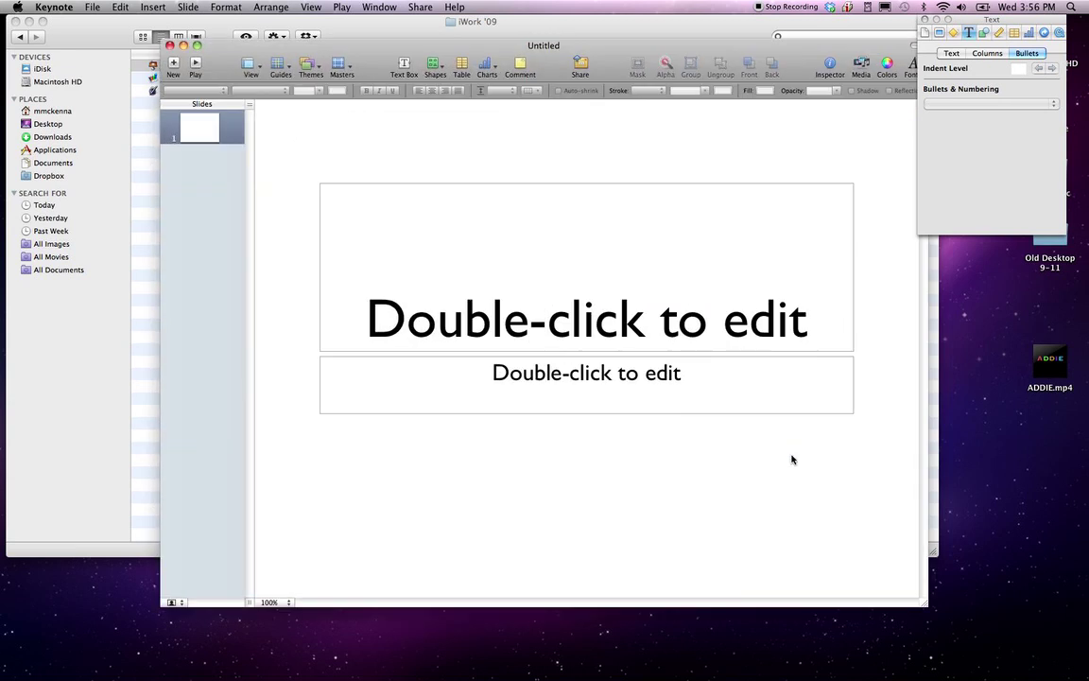
{"action": "left_click", "coordinate": [27, 22]}
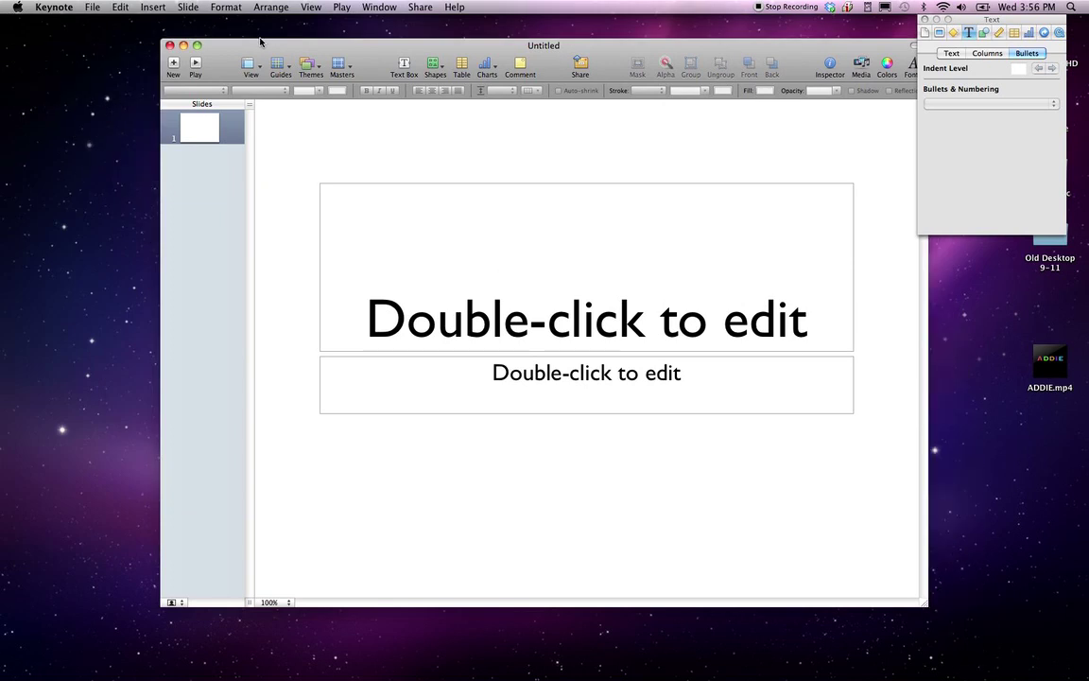
{"action": "left_click_drag", "start_coordinate": [262, 40], "coordinate": [185, 22]}
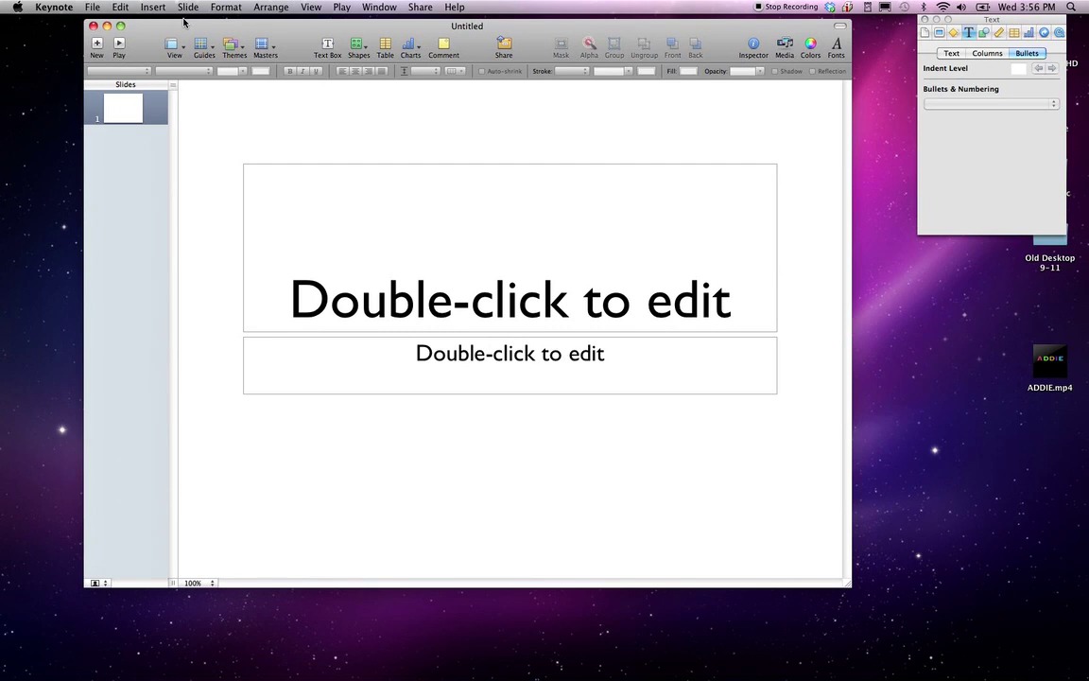
Drop ADDIE.mp4 from the desktop onto the slide and delete the title and subtitle boxes
{"action": "left_click", "coordinate": [1058, 360]}
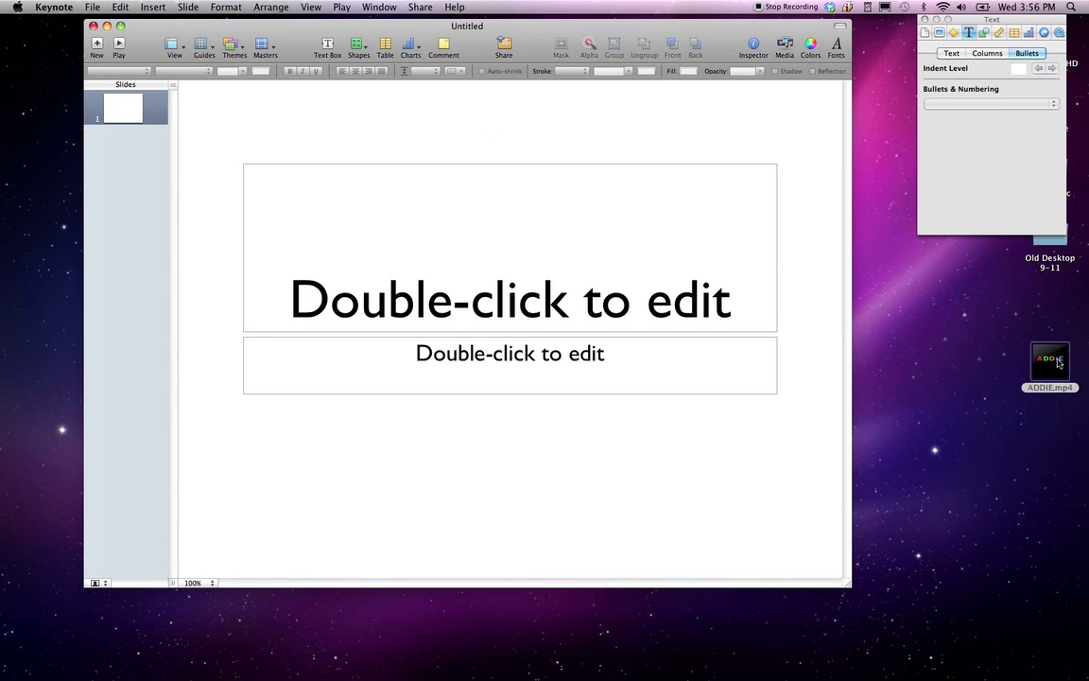
{"action": "left_click_drag", "start_coordinate": [1059, 360], "coordinate": [504, 332]}
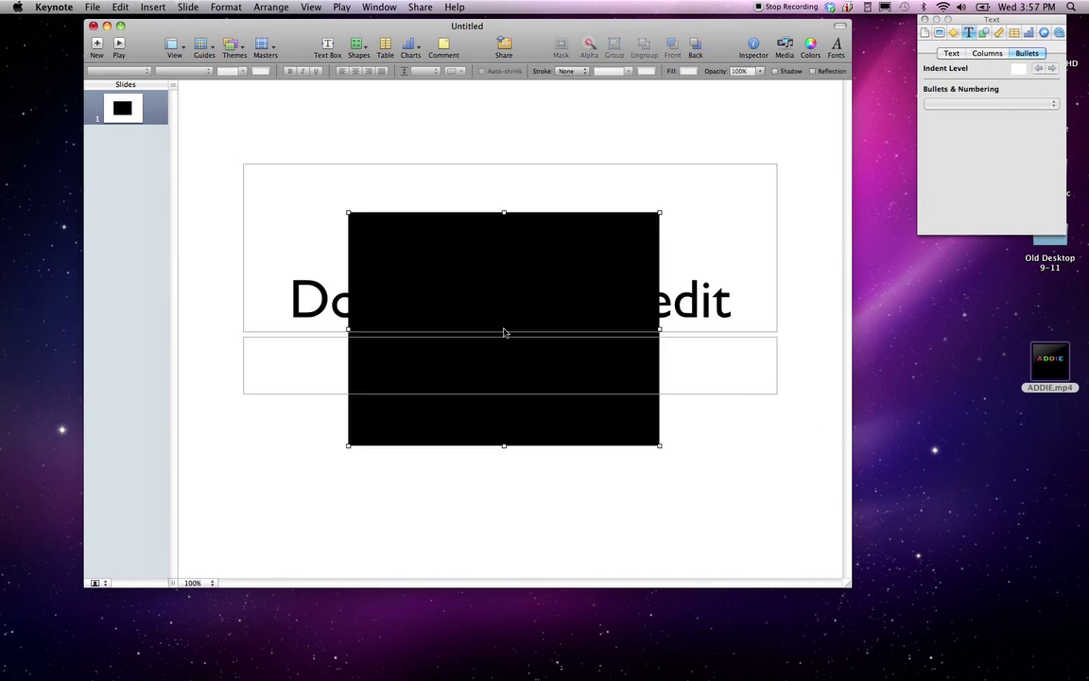
{"action": "left_click", "coordinate": [275, 166]}
{"action": "key", "text": "Delete"}
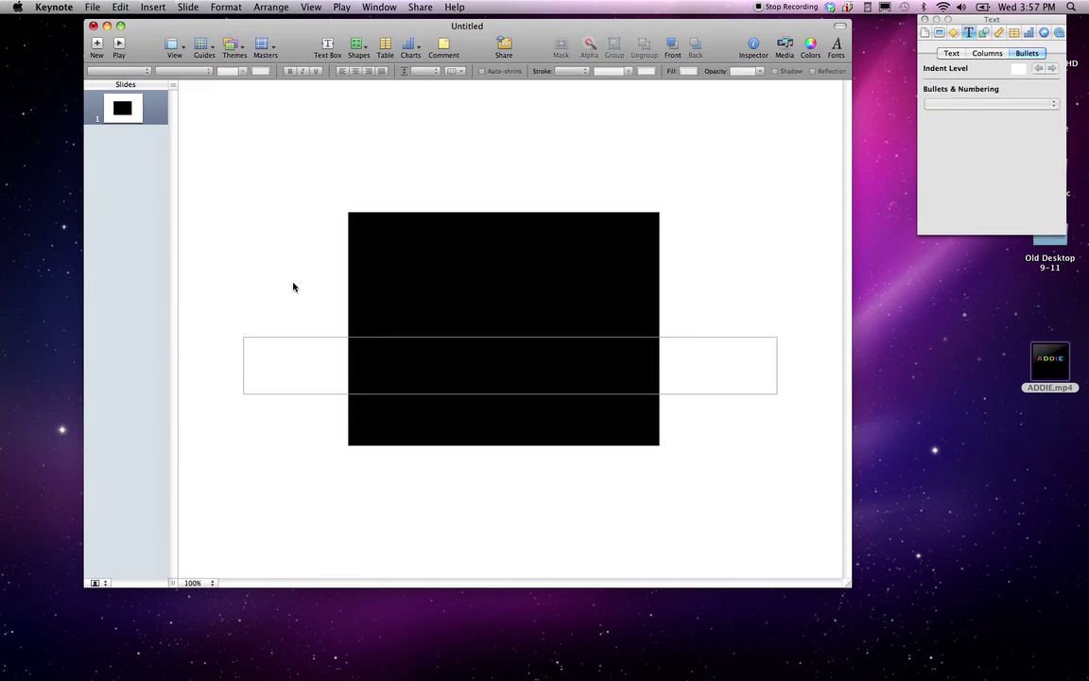
{"action": "left_click", "coordinate": [295, 338]}
{"action": "key", "text": "Delete"}
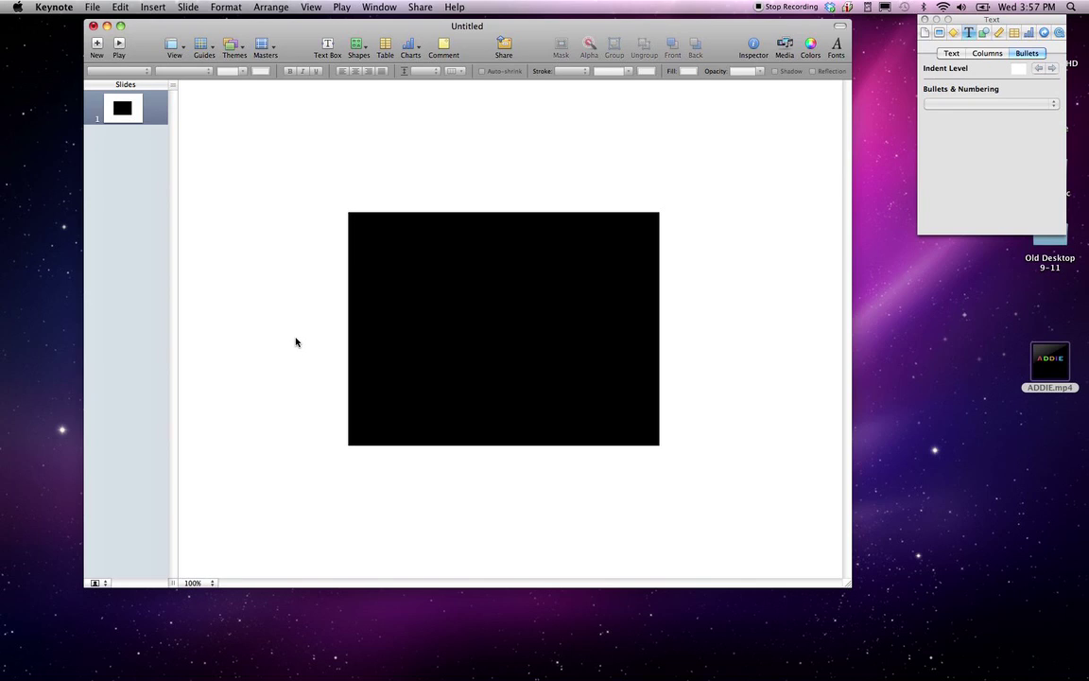
Drag the video's corner handles outward to about 819 by 614 pixels
{"action": "left_click", "coordinate": [378, 293]}
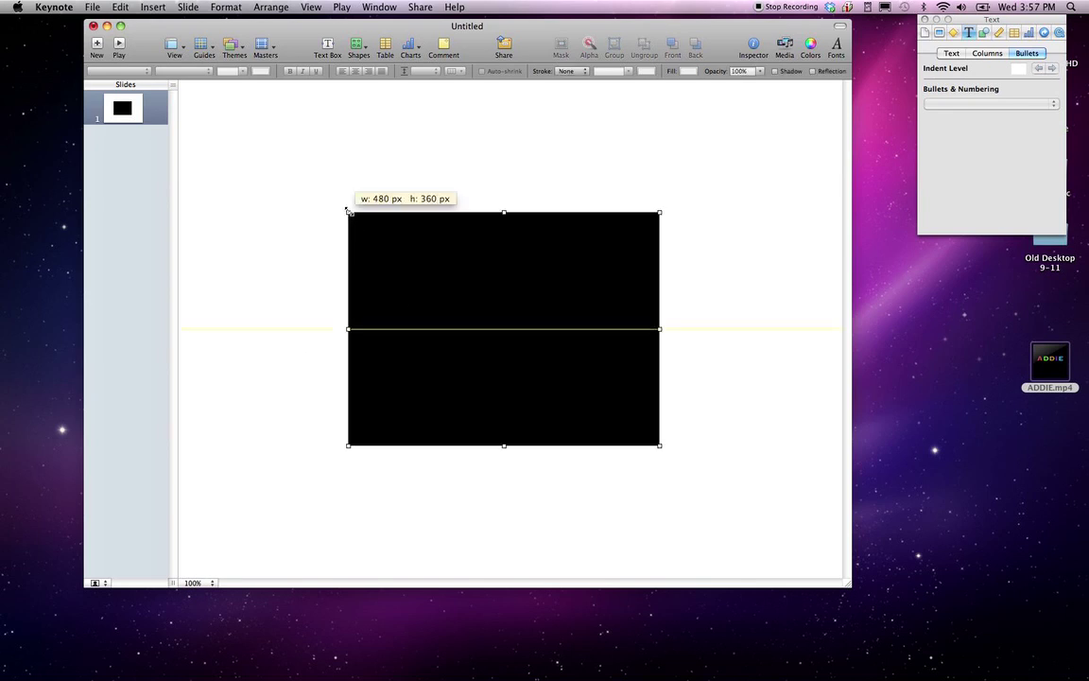
{"action": "left_click_drag", "start_coordinate": [348, 210], "coordinate": [237, 128]}
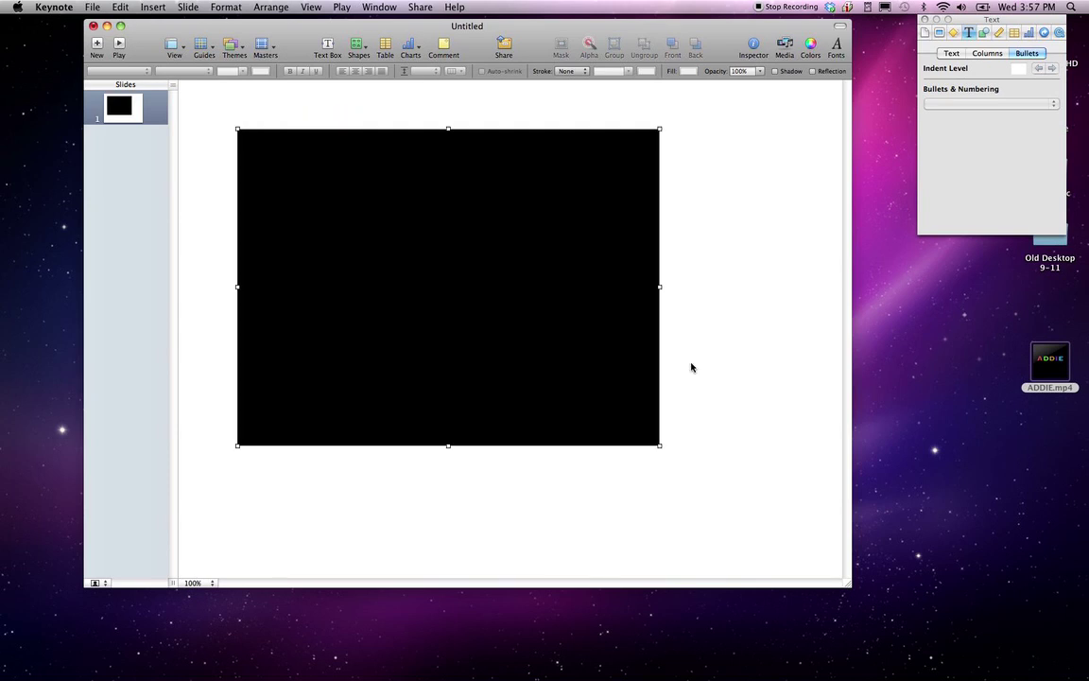
{"action": "mouse_move", "coordinate": [659, 445]}
{"action": "left_mouse_down"}
{"action": "mouse_move", "coordinate": [743, 503]}
{"action": "mouse_move", "coordinate": [802, 523]}
{"action": "mouse_move", "coordinate": [736, 501]}
{"action": "mouse_move", "coordinate": [775, 516]}
{"action": "mouse_move", "coordinate": [748, 503]}
{"action": "mouse_move", "coordinate": [766, 516]}
{"action": "left_mouse_up"}
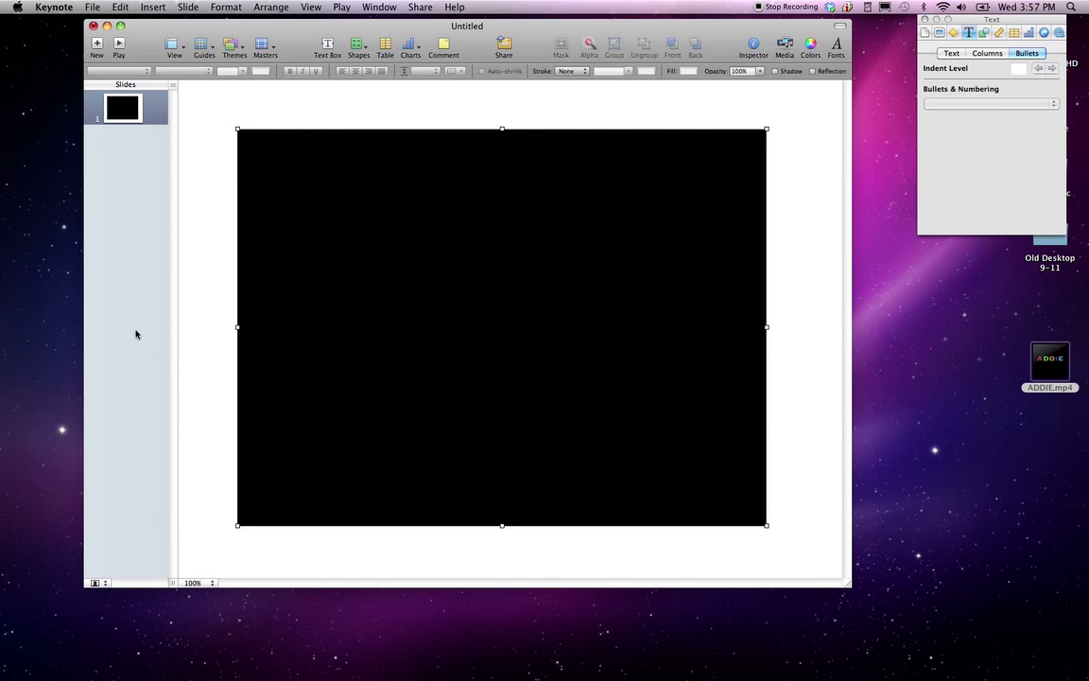
Save the presentation as 'video test' in Documents
{"action": "key", "text": "super+s"}
{"action": "type", "text": "v"}
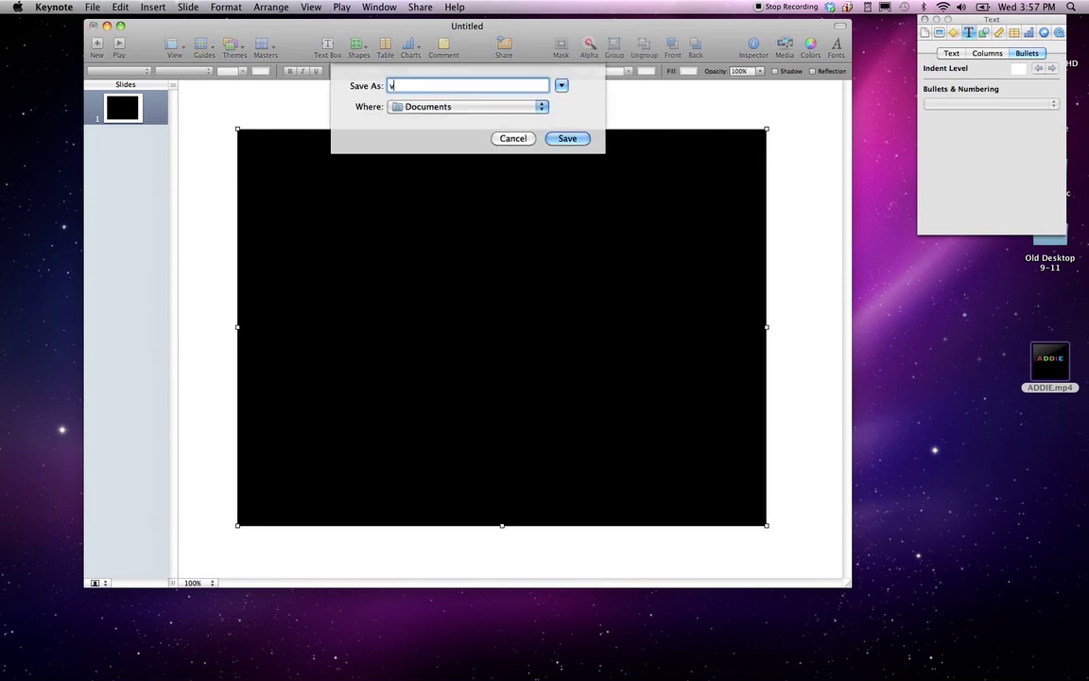
{"action": "type", "text": "ideo test"}
{"action": "key", "text": "Return"}
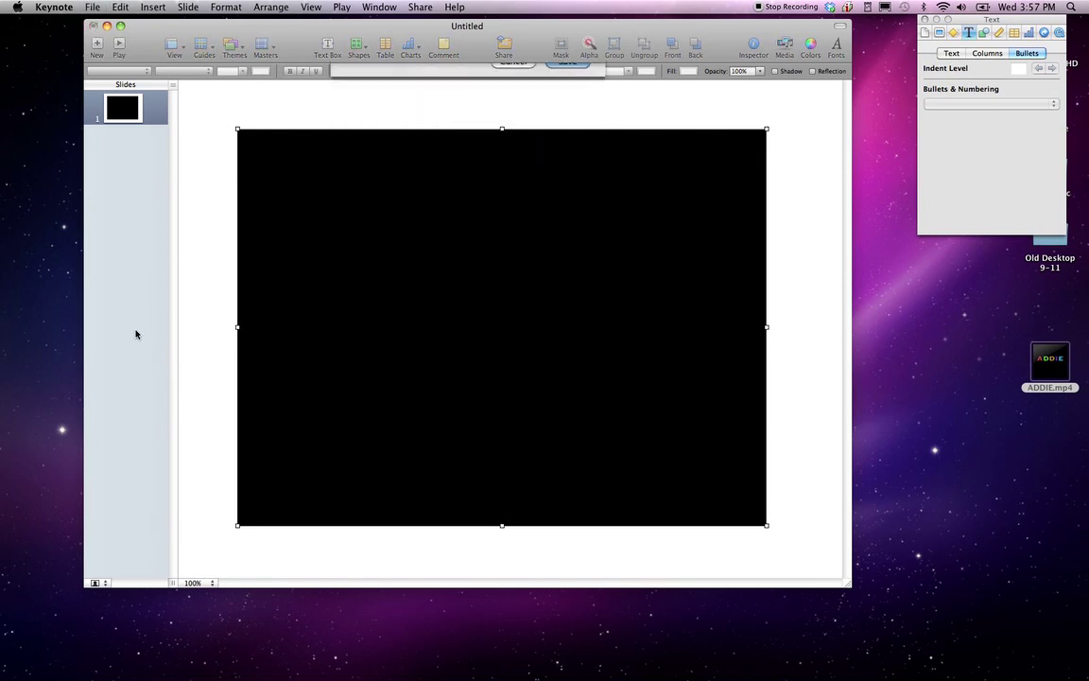